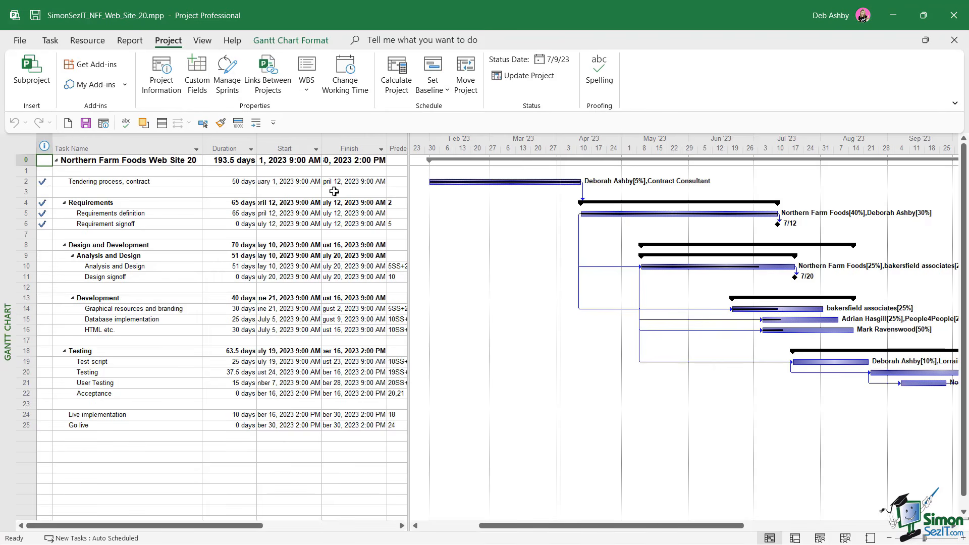
Step: Copy task rows 4 to 22, from the Requirements summary task through Acceptance
left_click(20, 203)
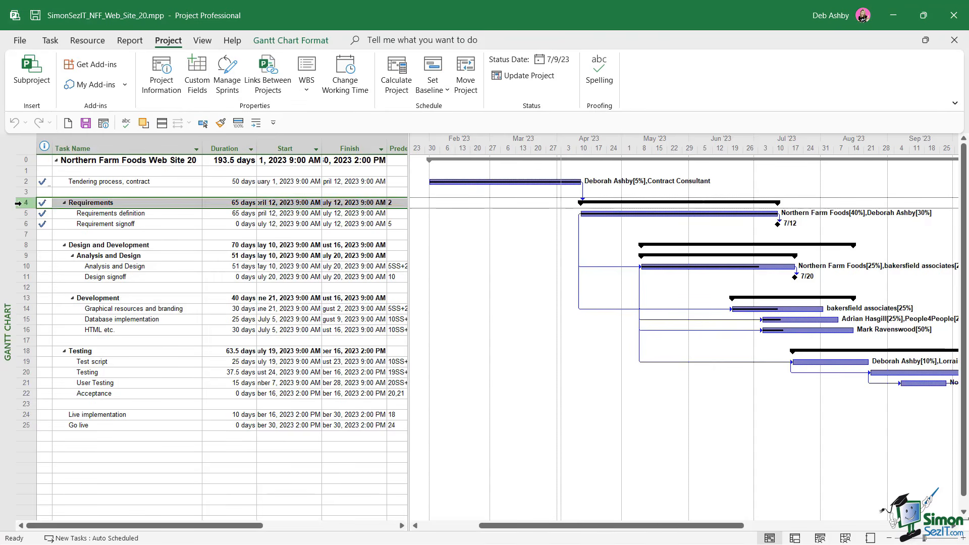
left_click_drag(19, 203, 13, 390)
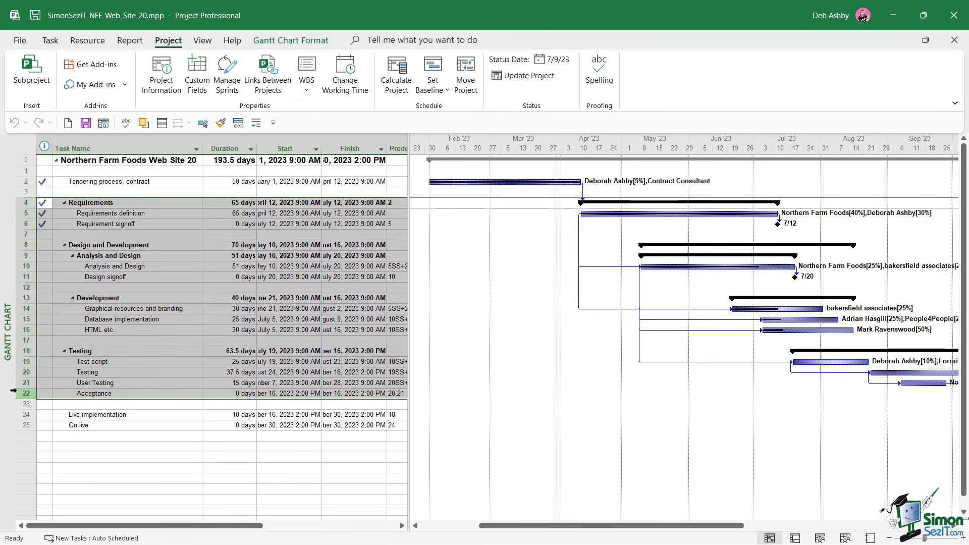
key("ctrl+c")
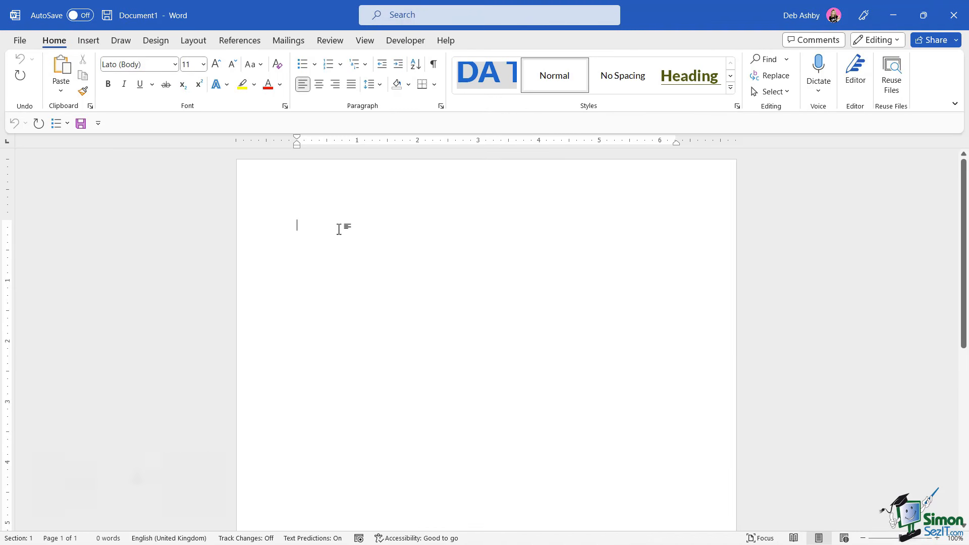
Step: Try pasting the copied tasks into a blank Word document and into Notepad, and undo the paste in Word
key("ctrl+v")
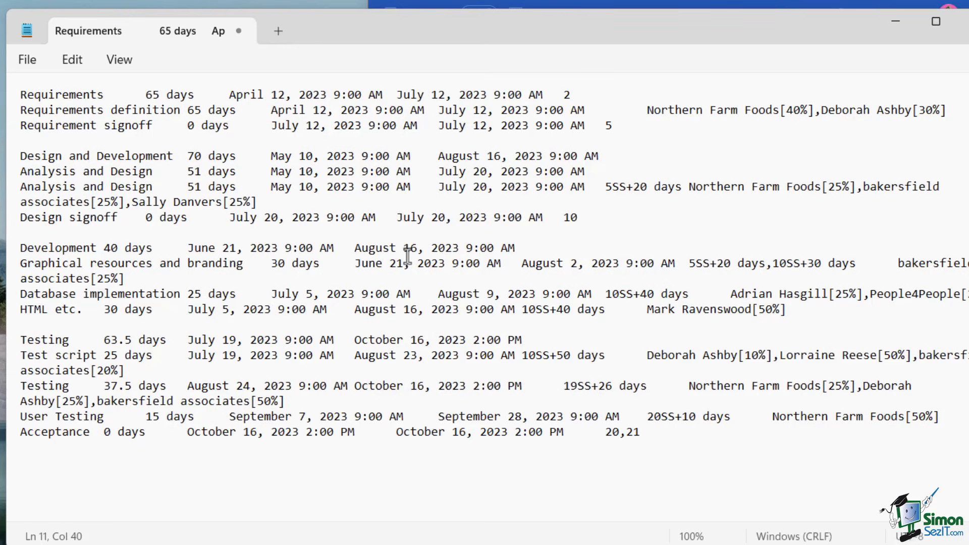
left_click(216, 201)
left_click(421, 234)
left_click(962, 21)
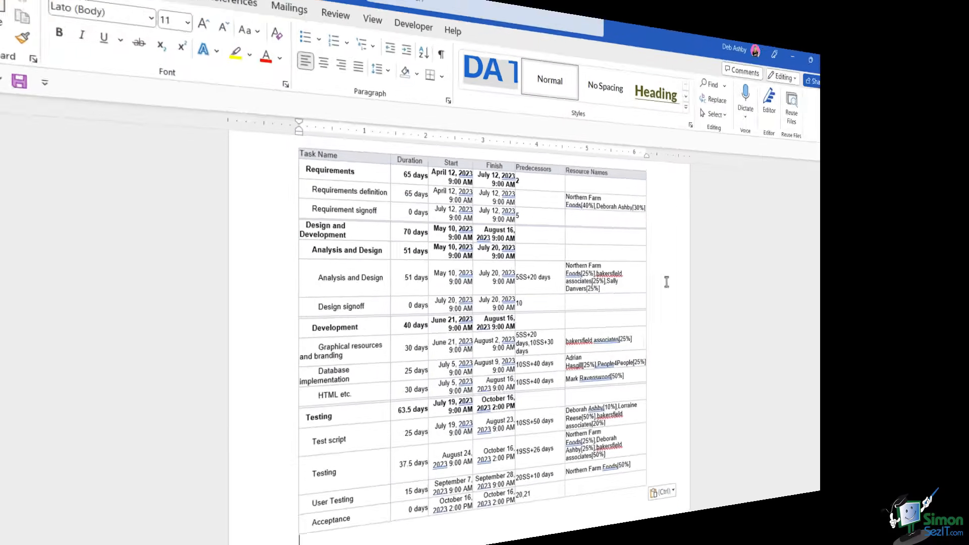
key("ctrl+z")
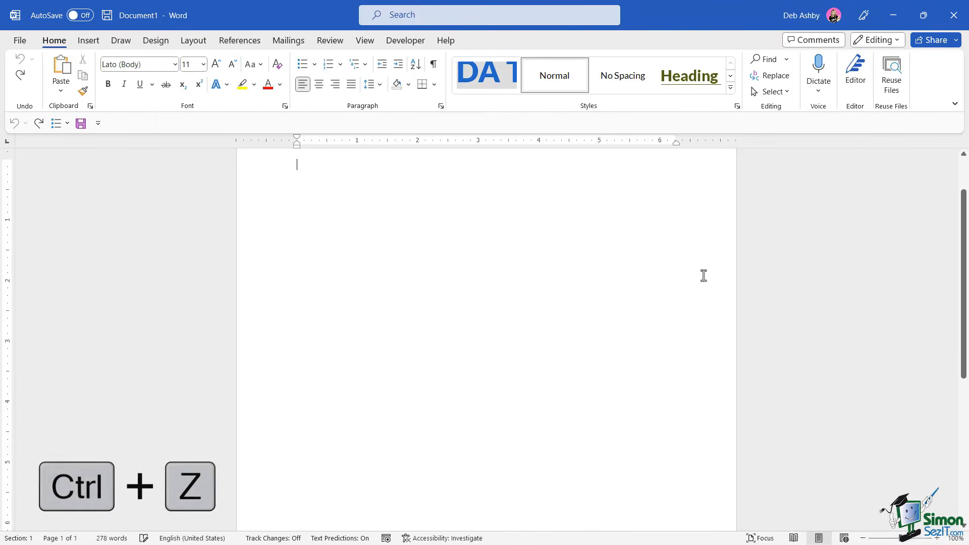
scroll(596, 257, "up", 1)
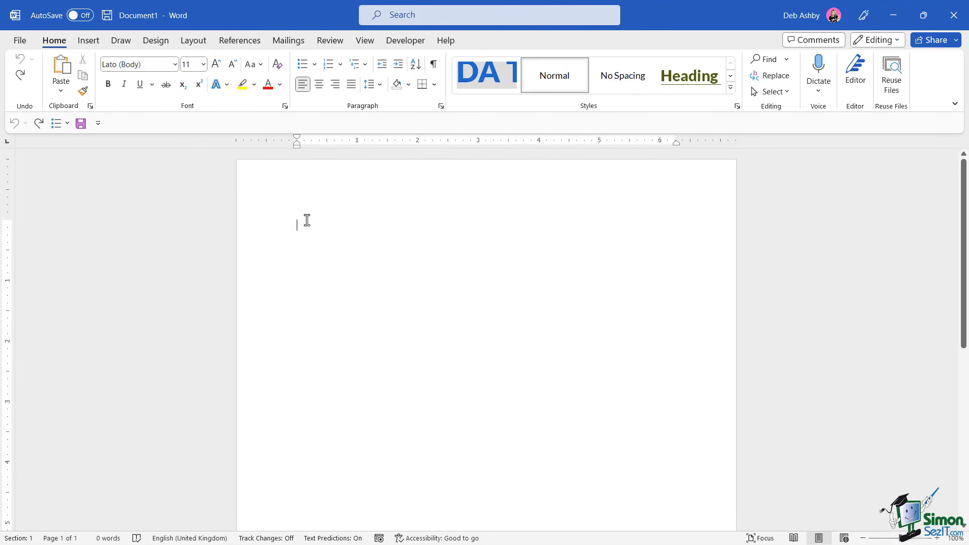
Step: Paste the copied tasks into the Word document as a link in Unformatted Text format using Paste Special
left_click(60, 91)
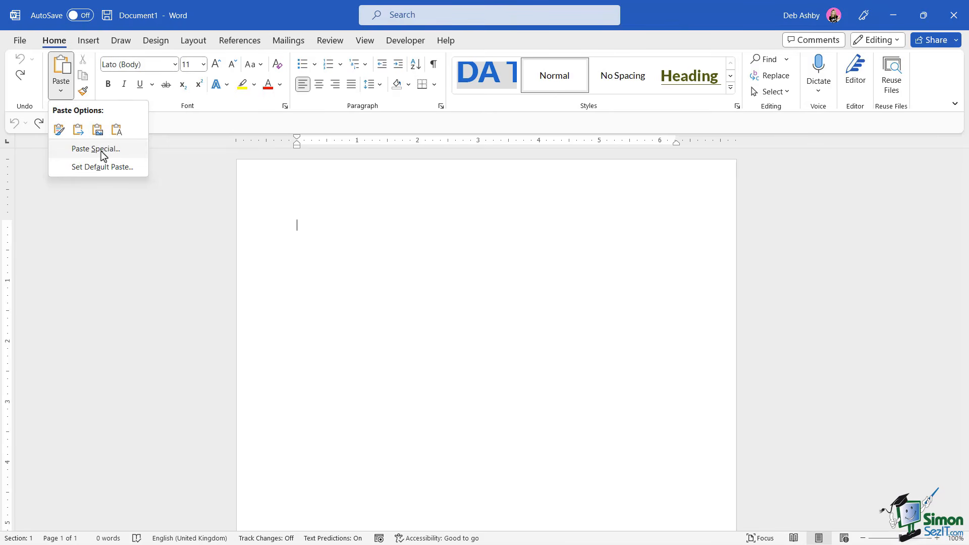
left_click(112, 150)
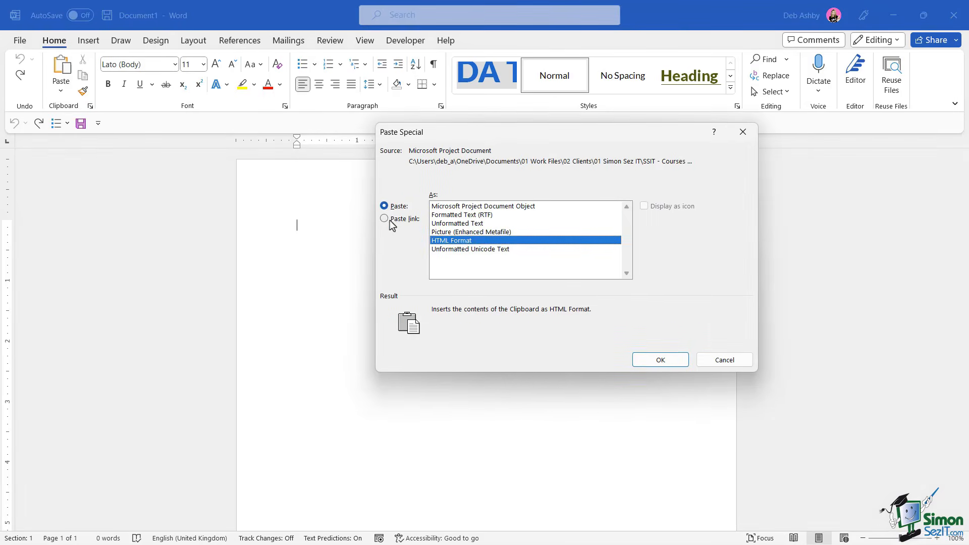
left_click(383, 218)
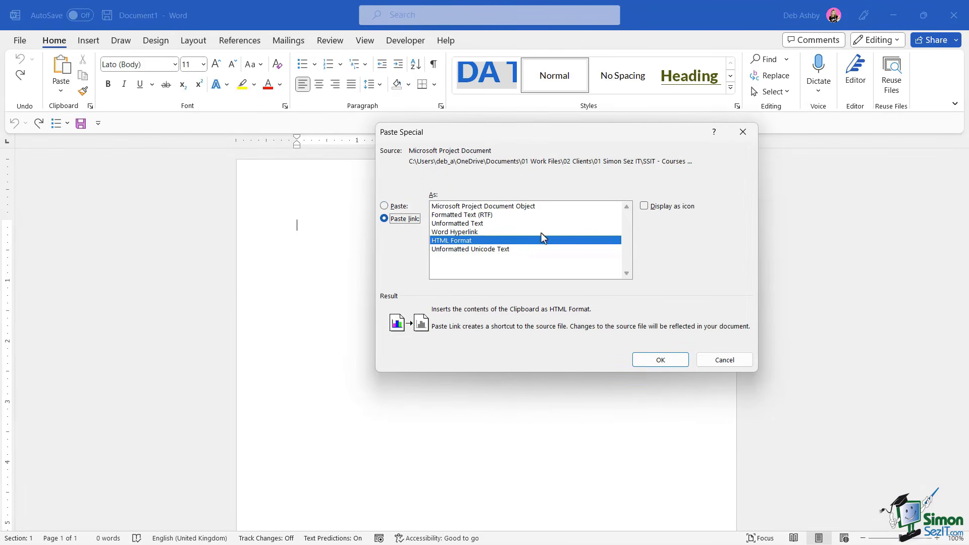
left_click(455, 224)
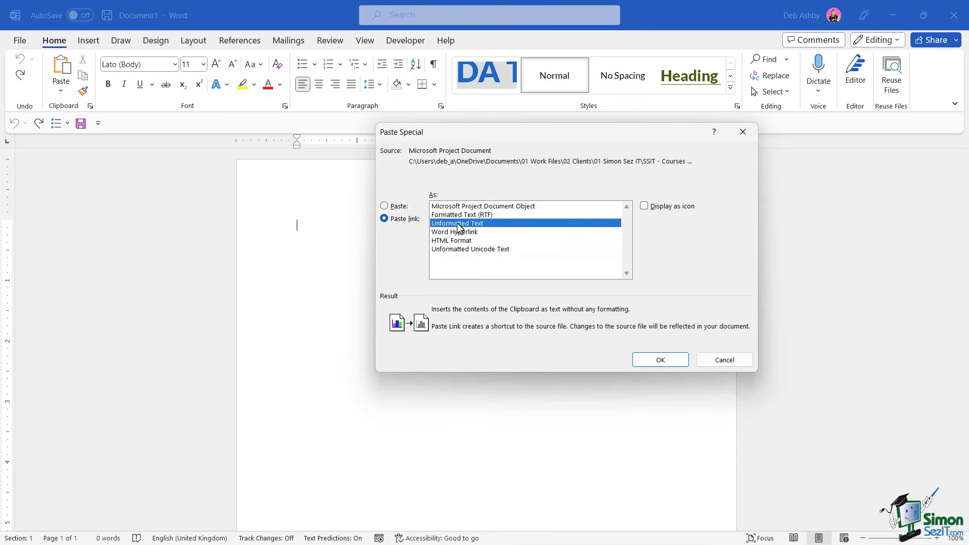
left_click(656, 360)
scroll(474, 268, "up", 5)
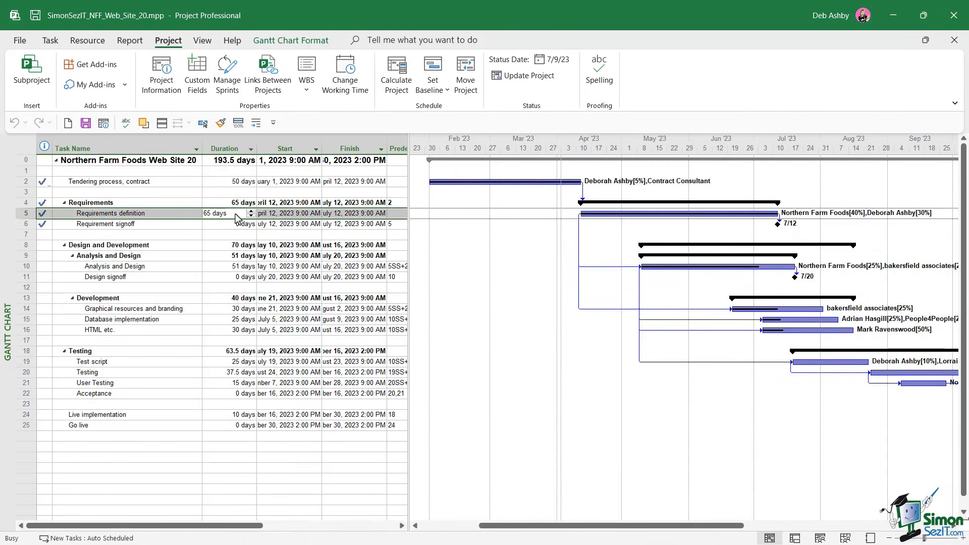
Step: Switch to Project and set the duration of the Requirements definition task to 75 days
double_click(238, 214)
double_click(586, 192)
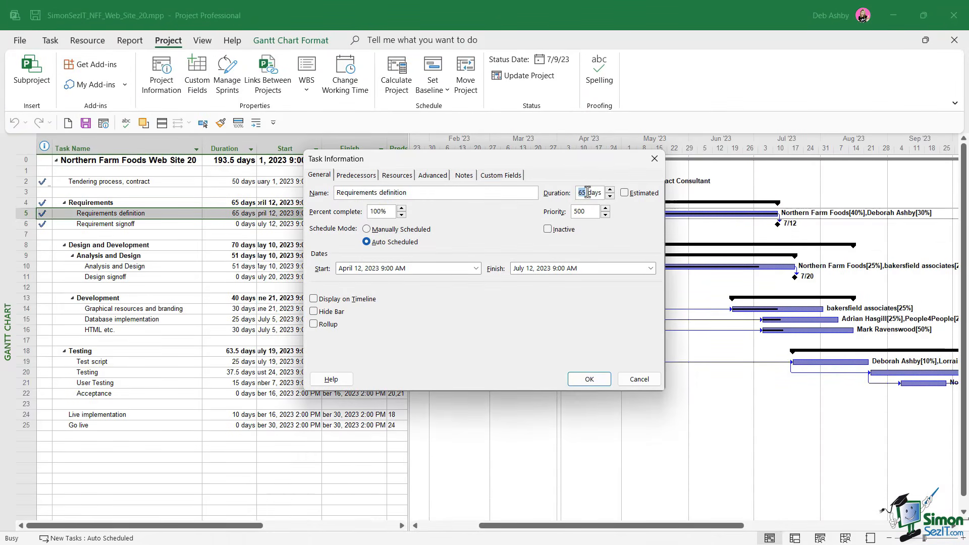
key("Return")
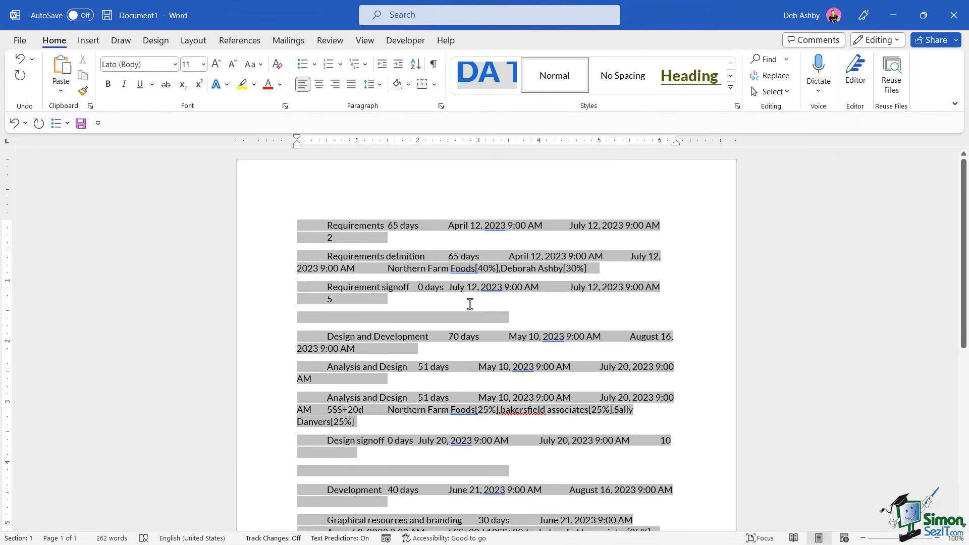
Step: Switch to Word and update the link of the pasted task text
right_click(419, 225)
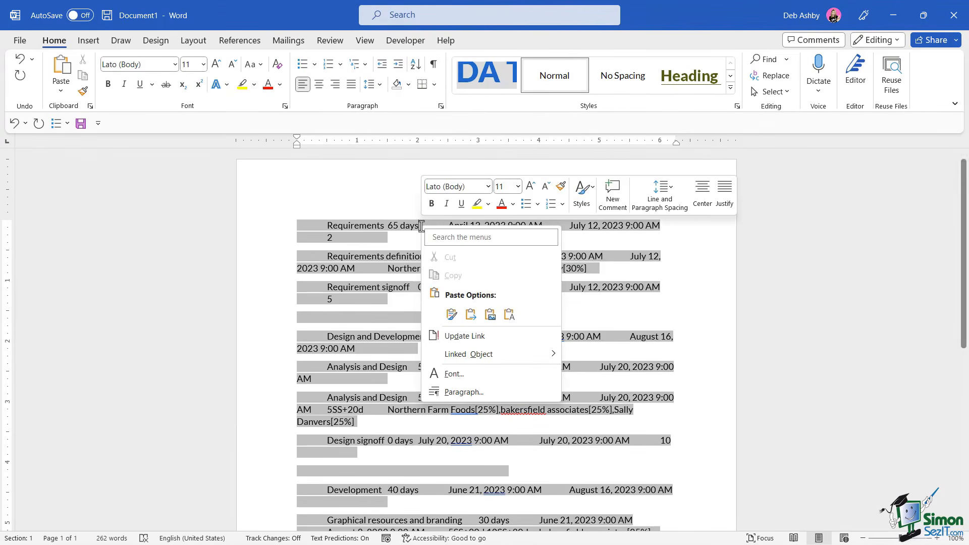
left_click(464, 336)
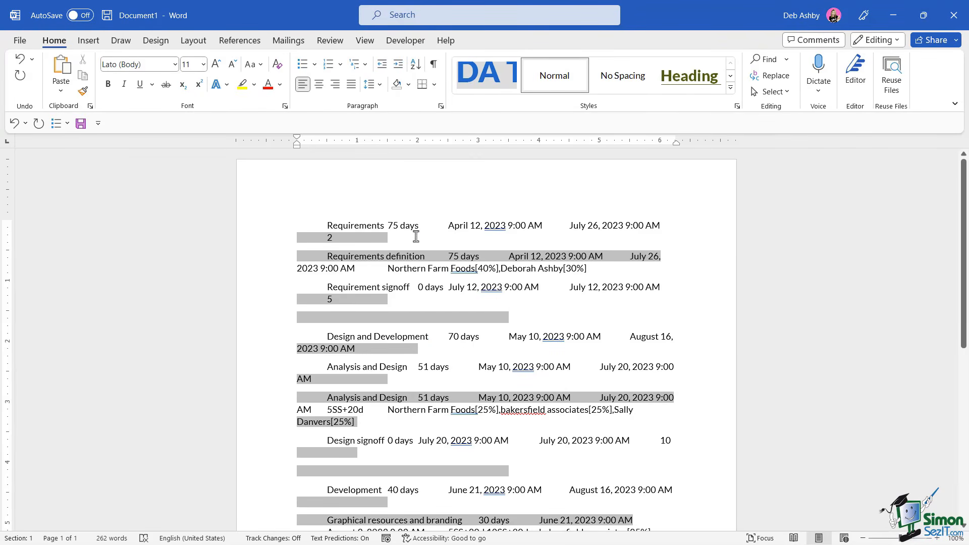
left_click(682, 247)
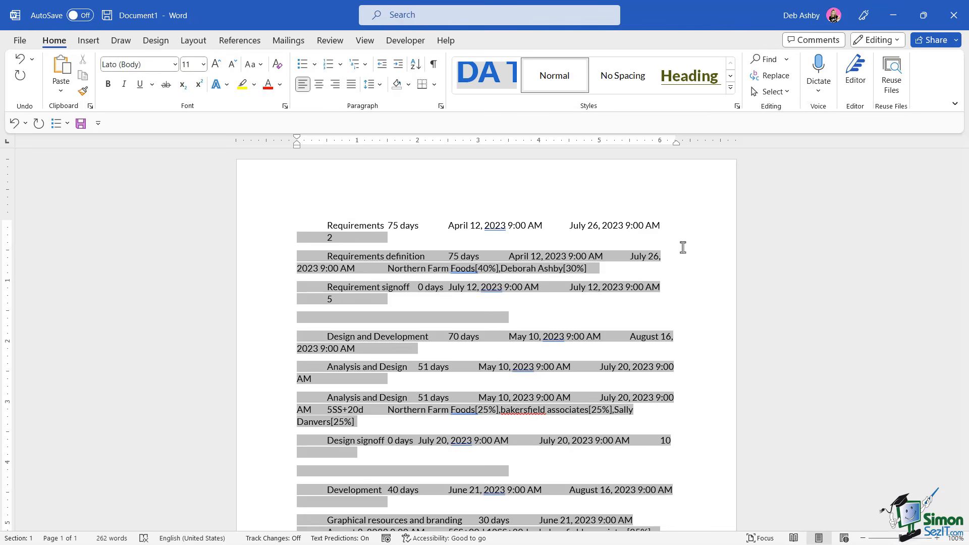
Step: Undo the link update and the linked paste, and paste the copied tasks as a picture instead
key("ctrl+z")
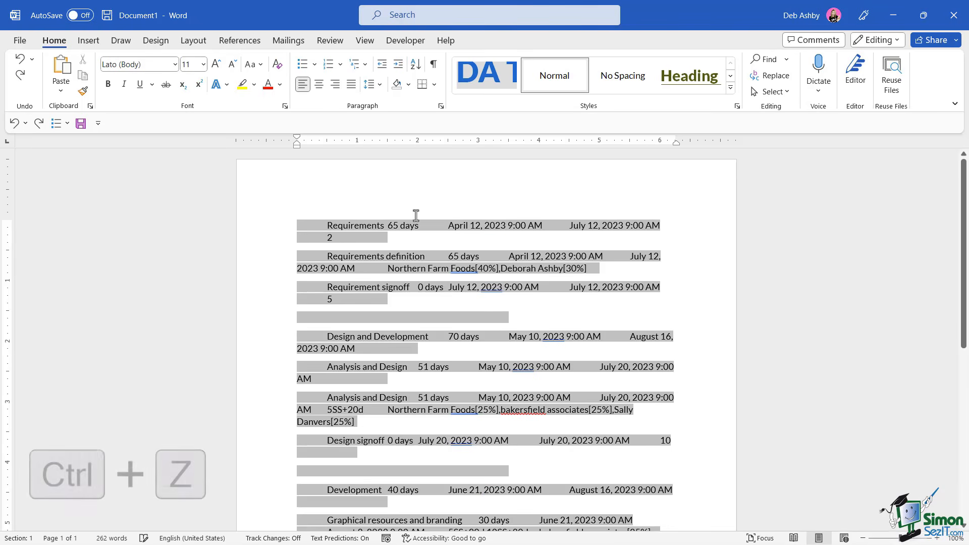
key("ctrl+z")
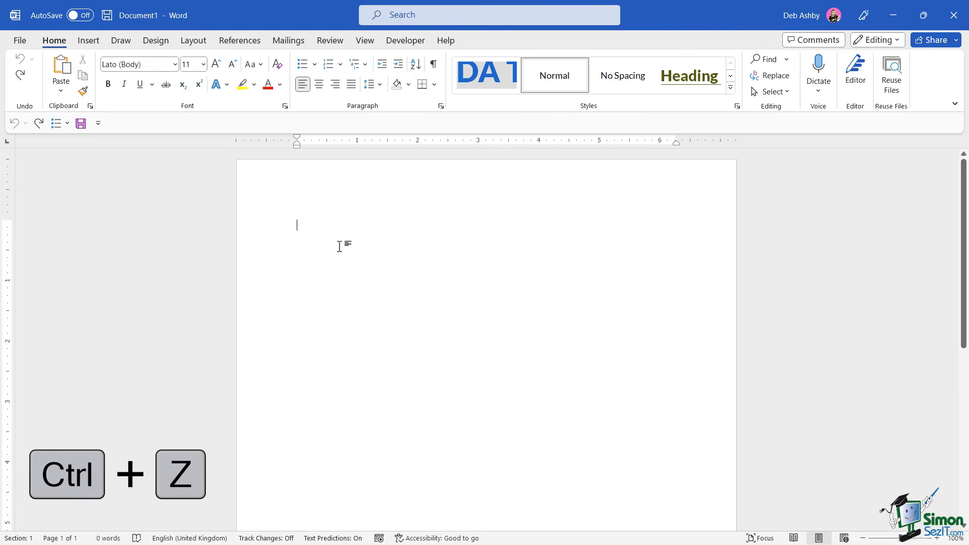
left_click(60, 91)
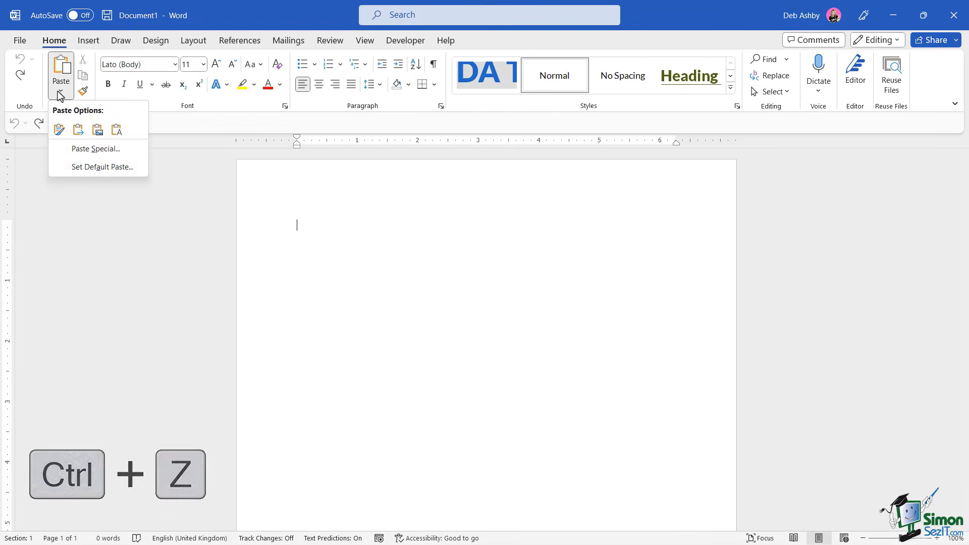
left_click(97, 130)
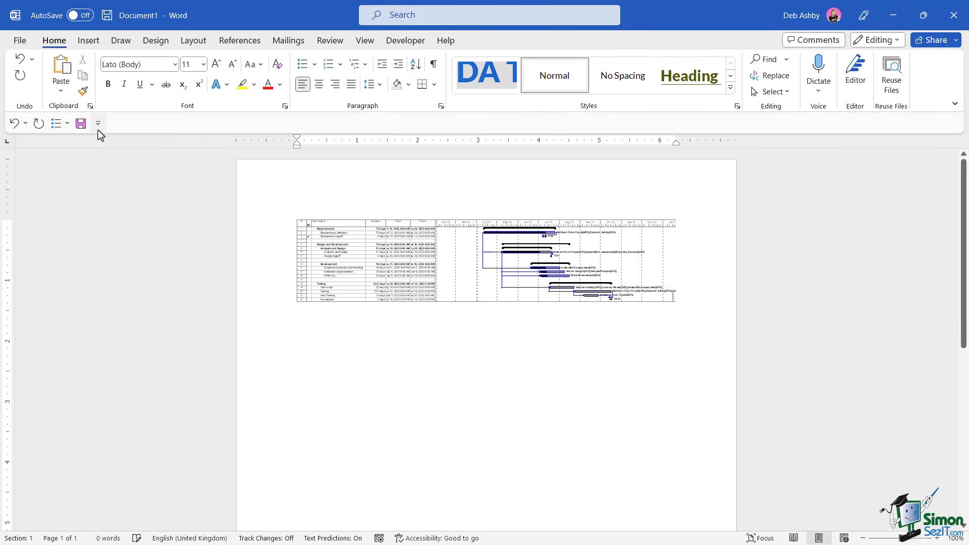
Step: Change the Word page orientation to Landscape and enlarge the pasted Gantt chart picture
left_click(456, 256)
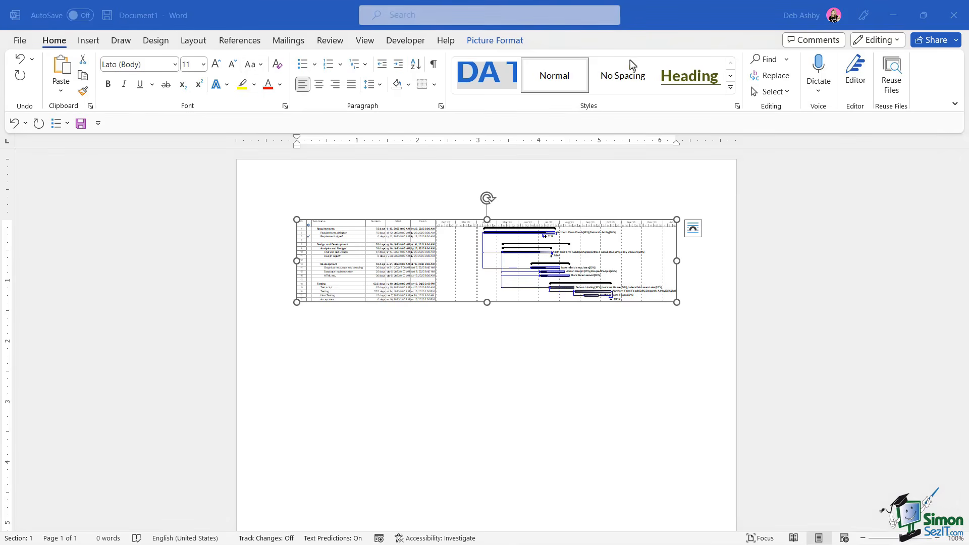
left_click(190, 48)
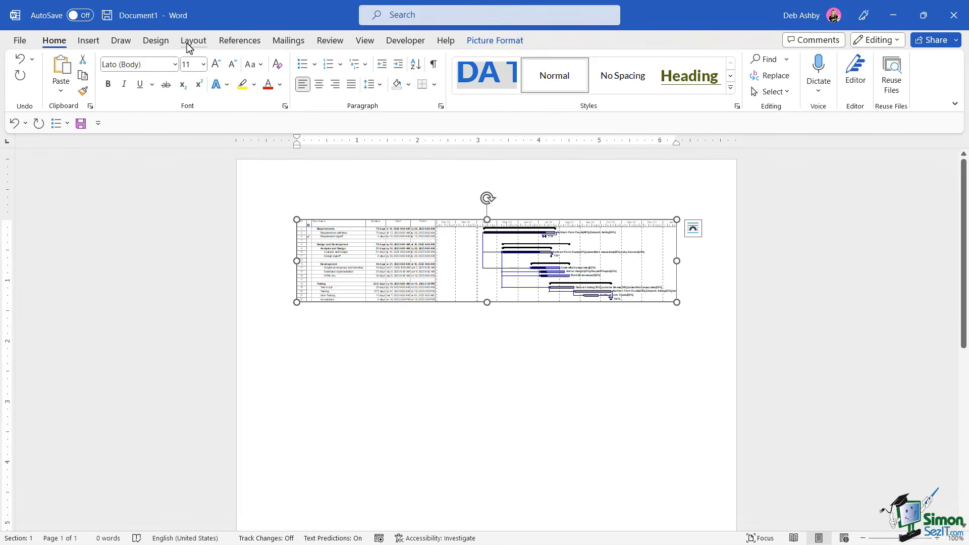
left_click(75, 95)
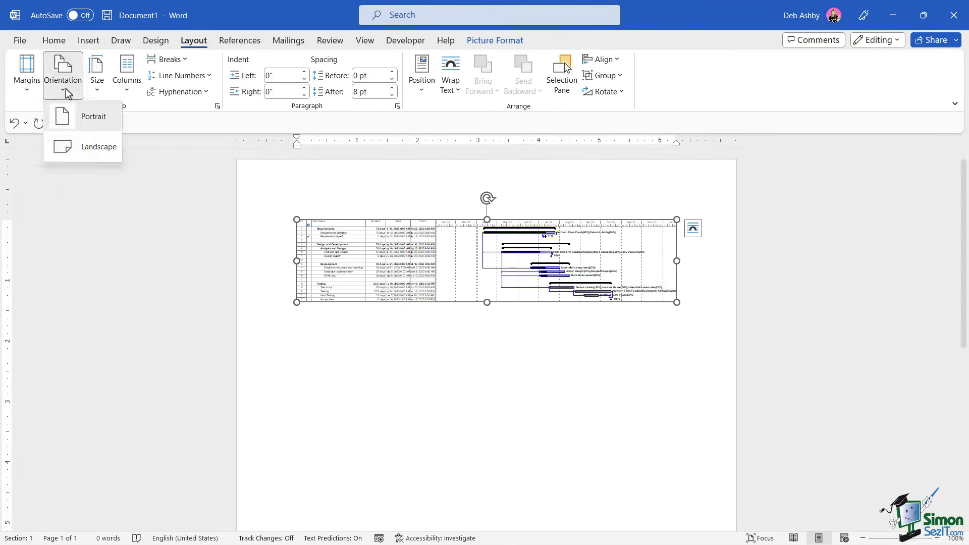
left_click(89, 150)
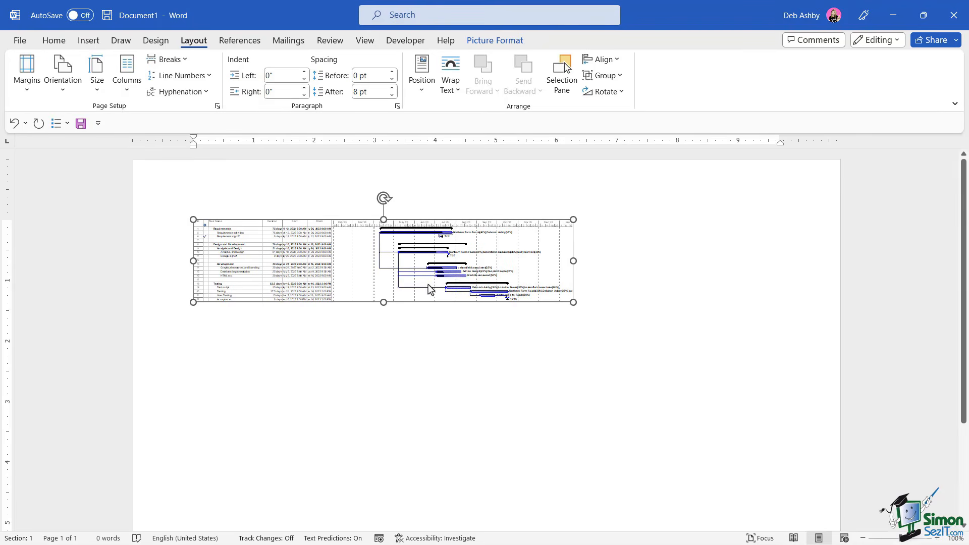
left_click_drag(577, 302, 635, 355)
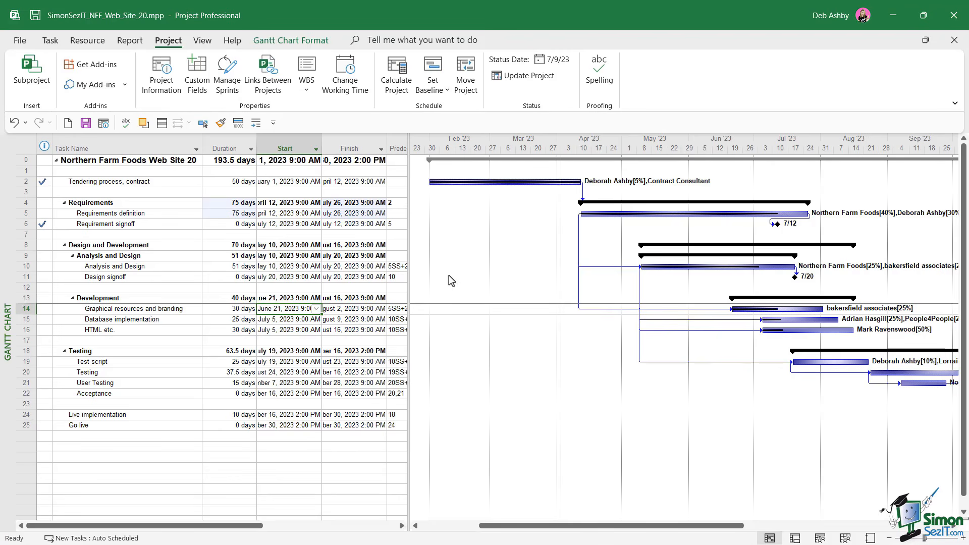
Step: Switch to Project and start exporting the project with the Save as Another File Type option
left_click(18, 41)
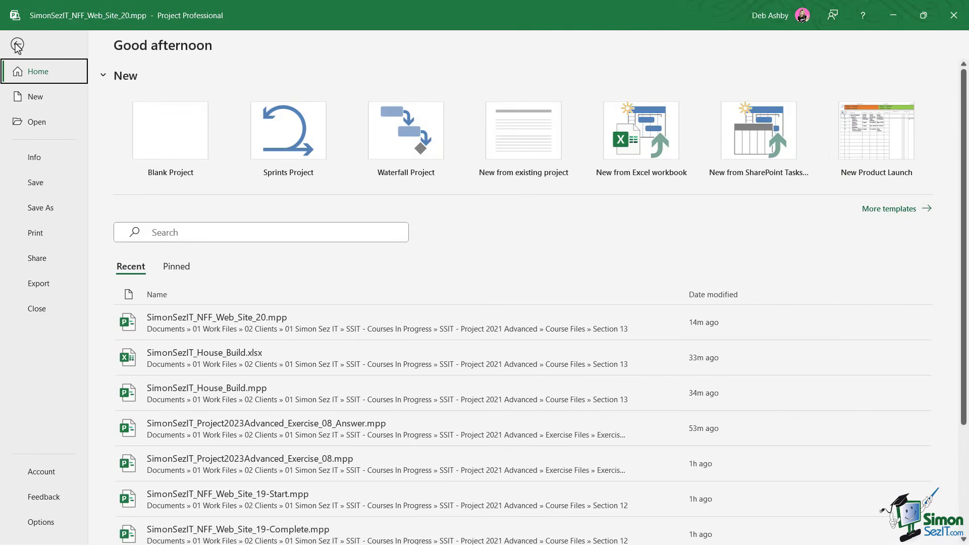
left_click(46, 285)
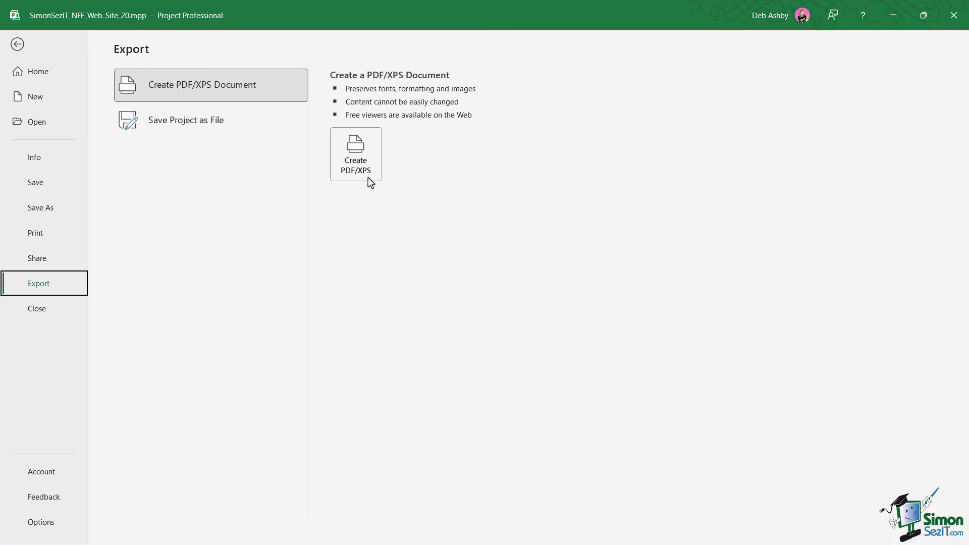
left_click(183, 123)
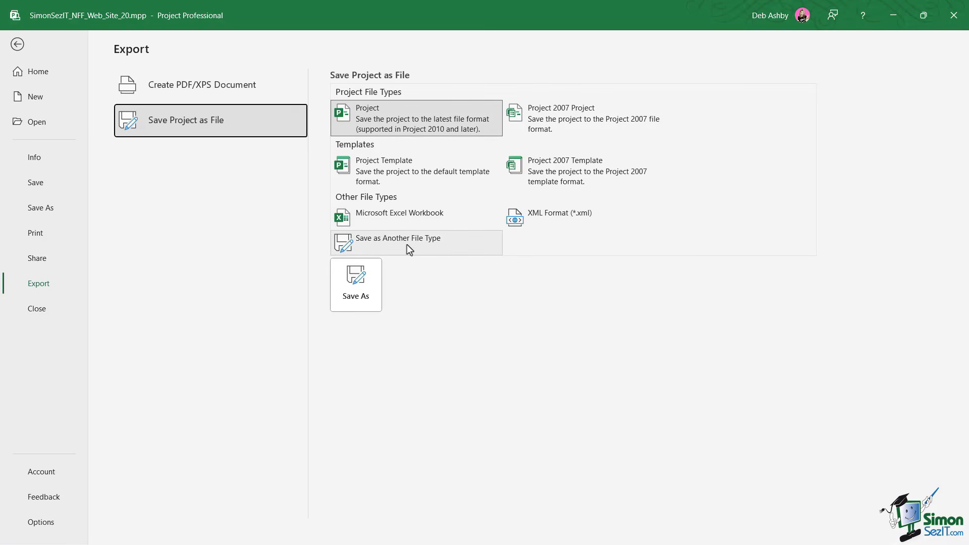
left_click(392, 241)
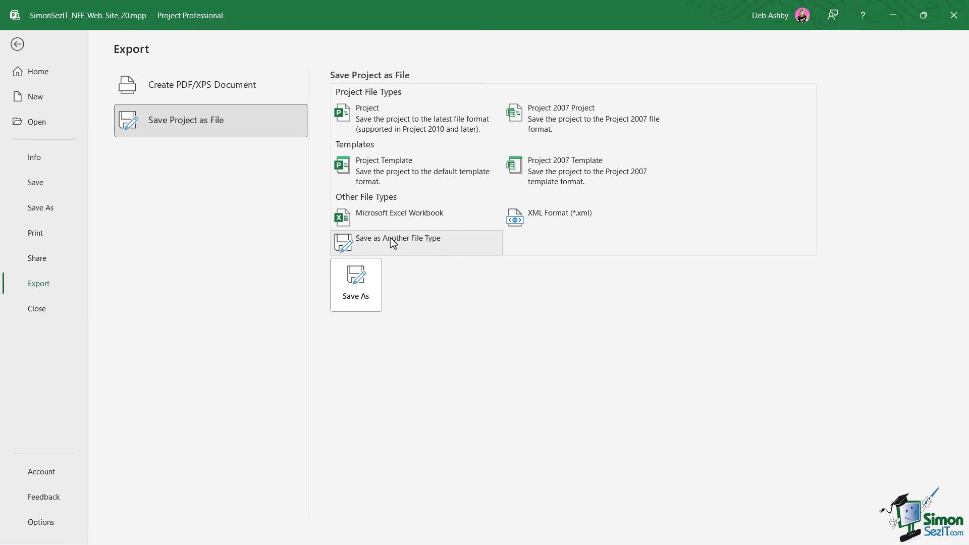
left_click(376, 292)
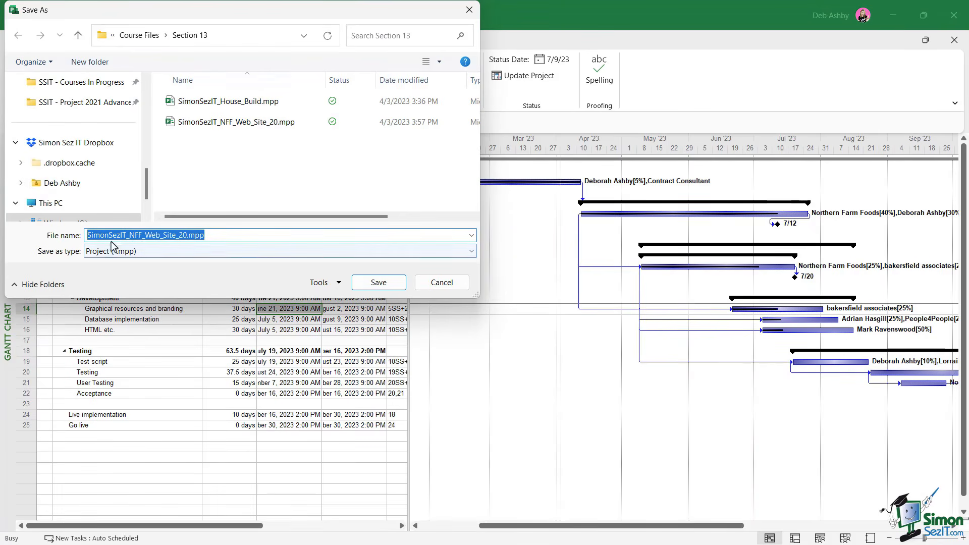
Step: Save the project in the Section 13 folder as SimonSezIT_NFF_Web_Site_20.csv, using the CSV (Comma delimited) file type
left_click(471, 252)
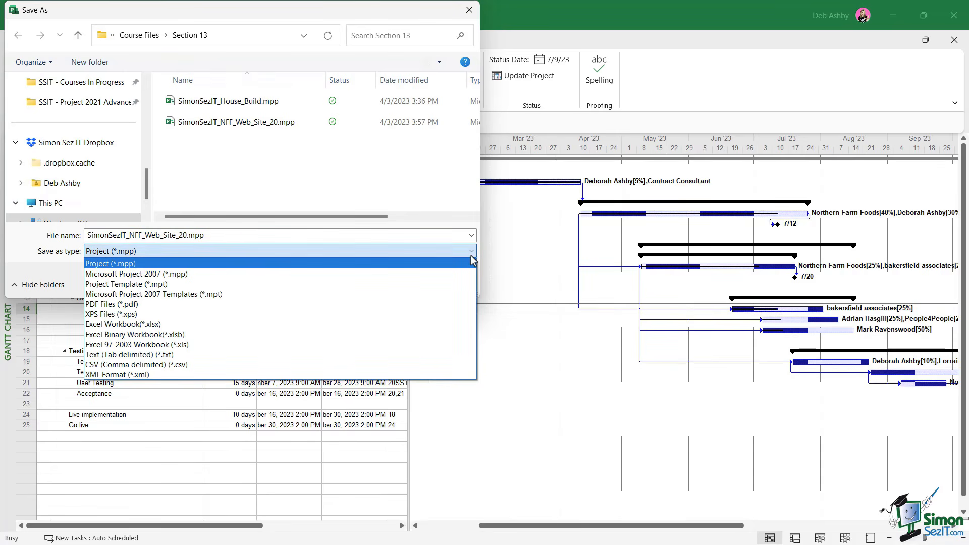
left_click(138, 365)
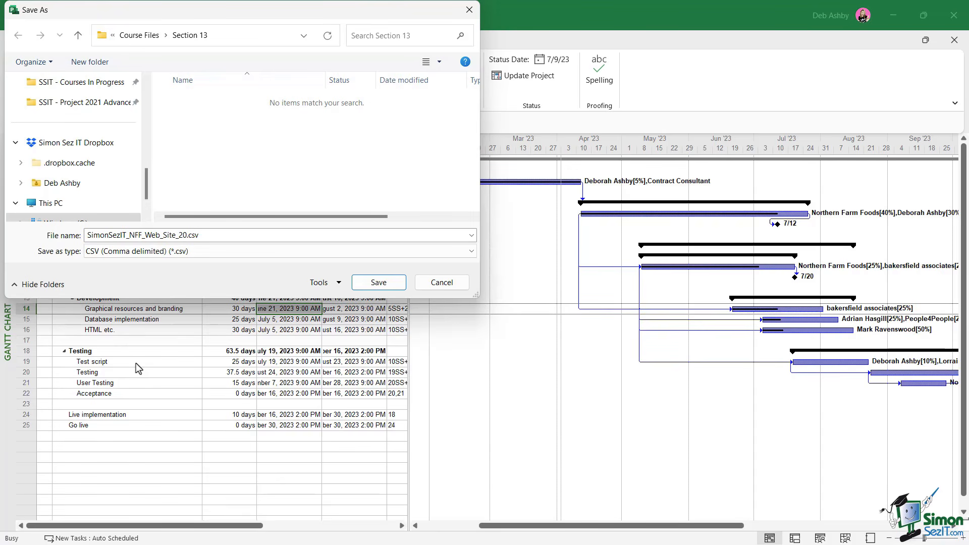
left_click(381, 283)
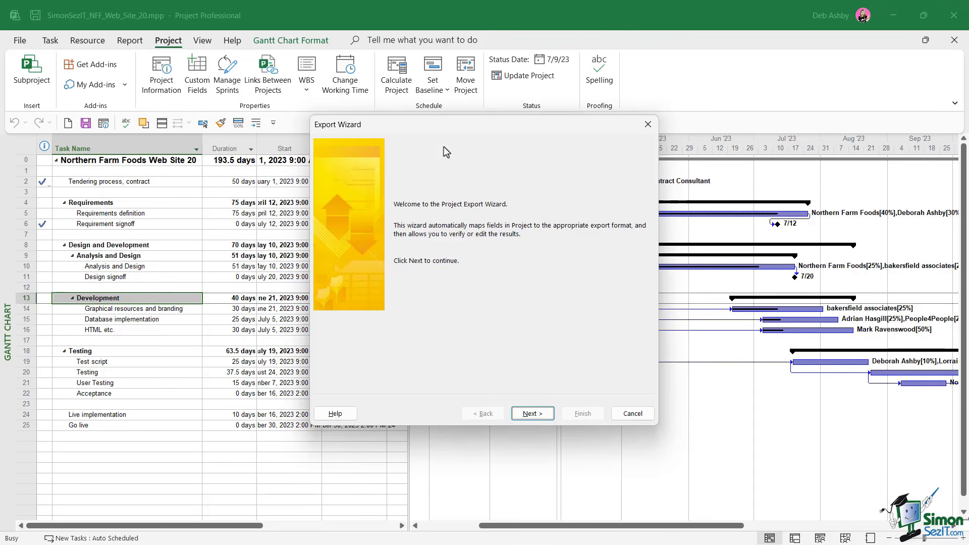
Step: Set up the export with a new map for Tasks data, including headers and using a comma as the text delimiter
left_click(547, 413)
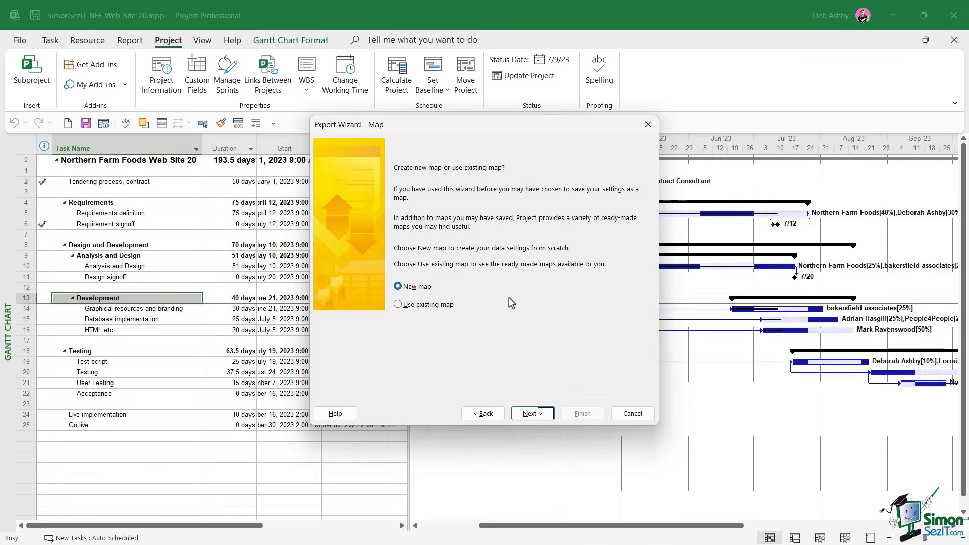
left_click(538, 415)
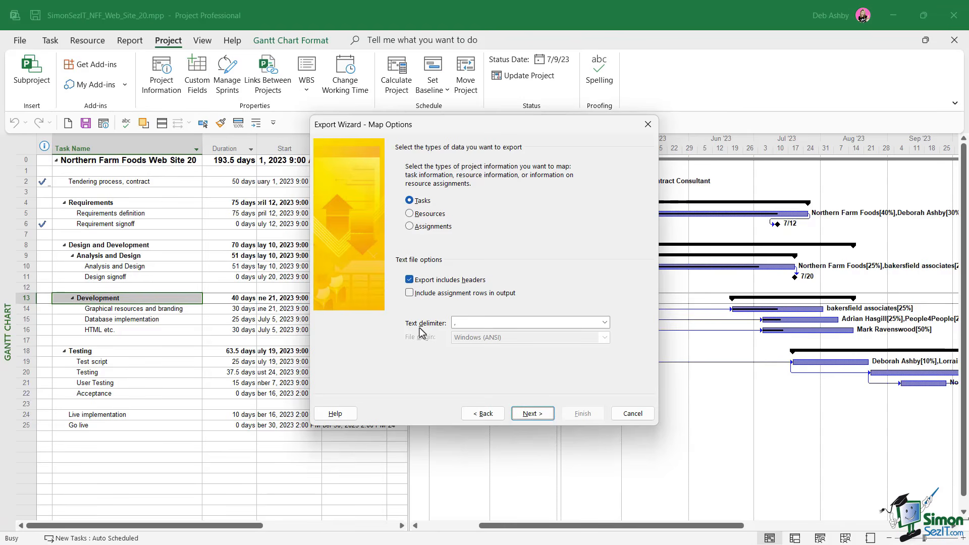
left_click(605, 323)
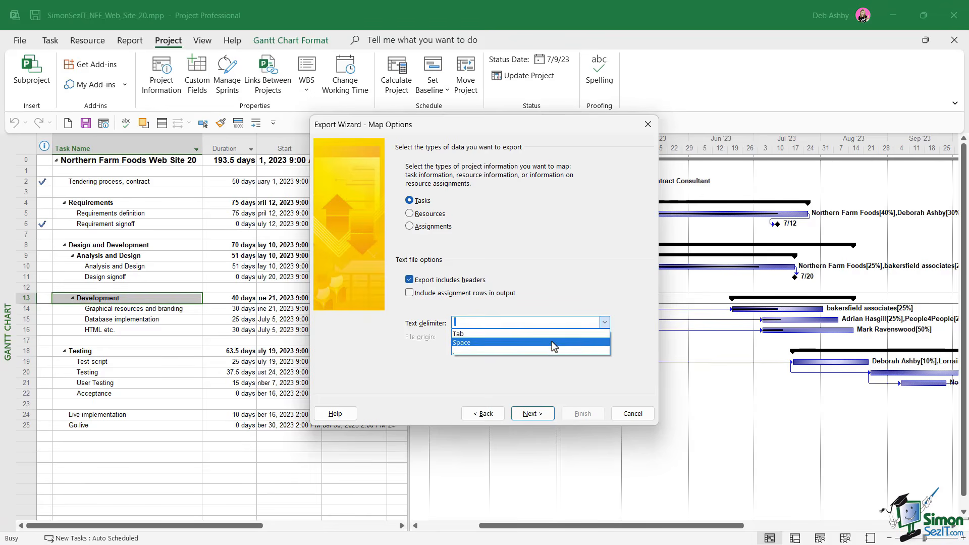
left_click(572, 352)
left_click(523, 411)
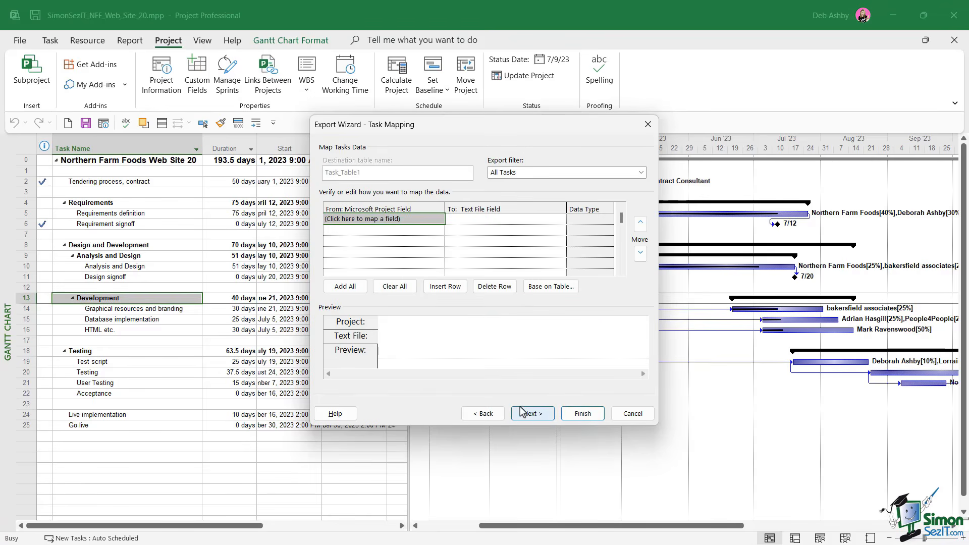
Step: Map the Project fields Name, Start and Finish, in that order, for the task export
left_click(438, 220)
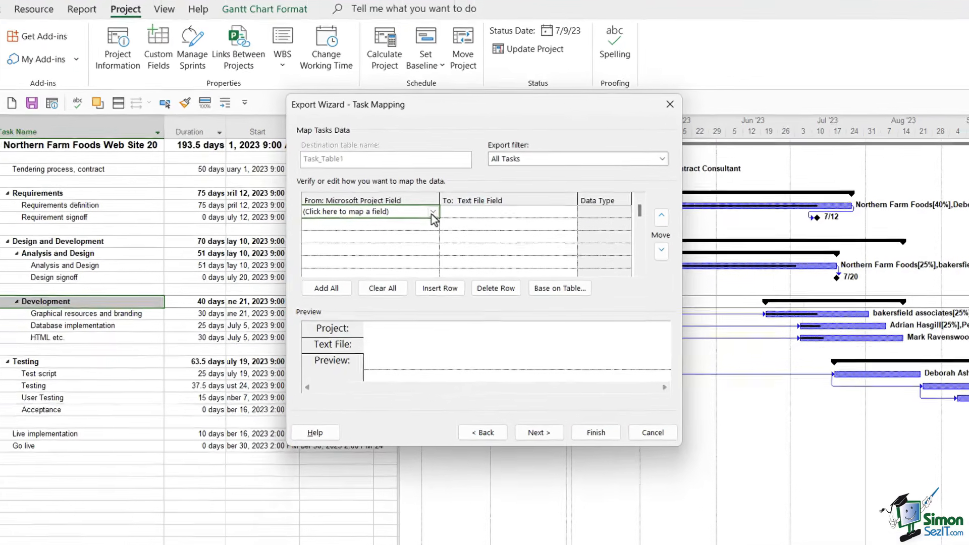
left_click(433, 214)
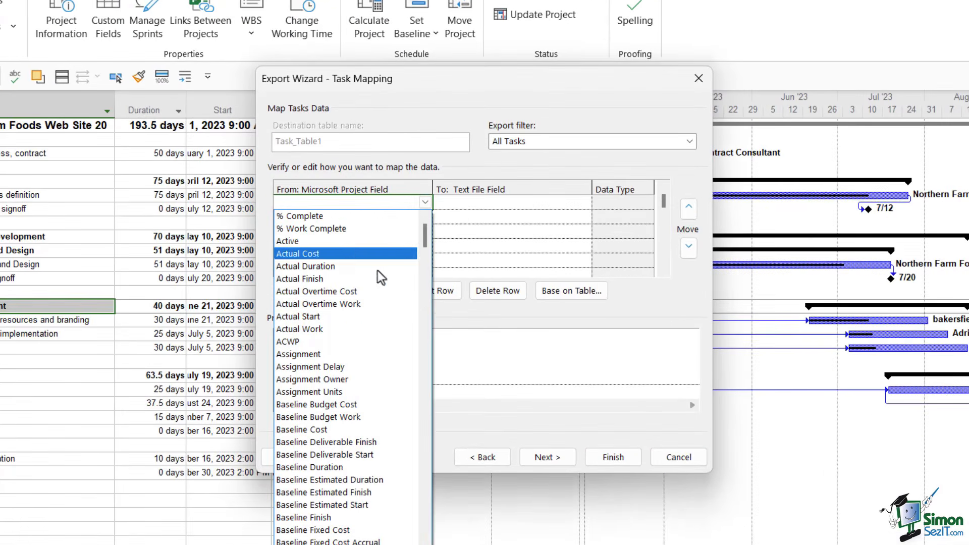
type("Name")
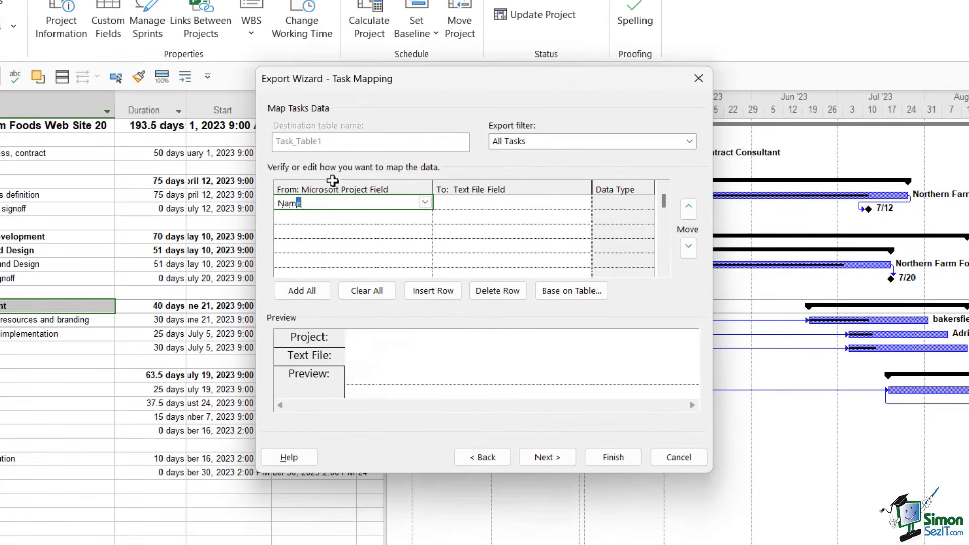
key("Return")
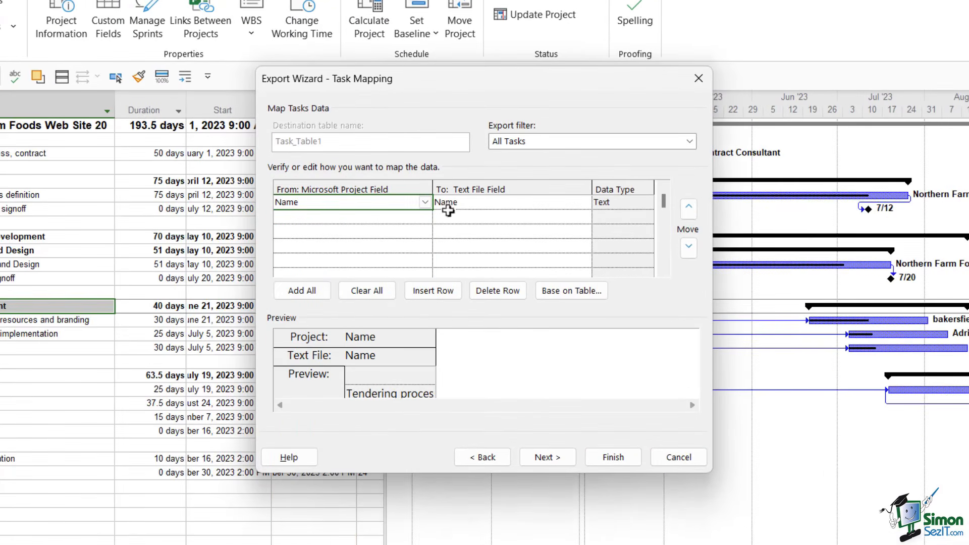
left_click(328, 218)
type("Start")
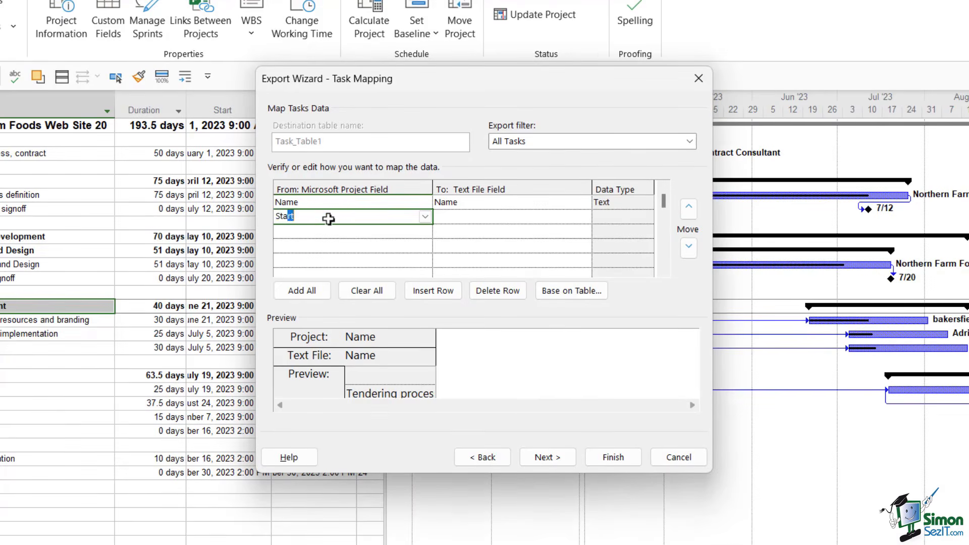
key("Return")
left_click(318, 232)
type("Finish")
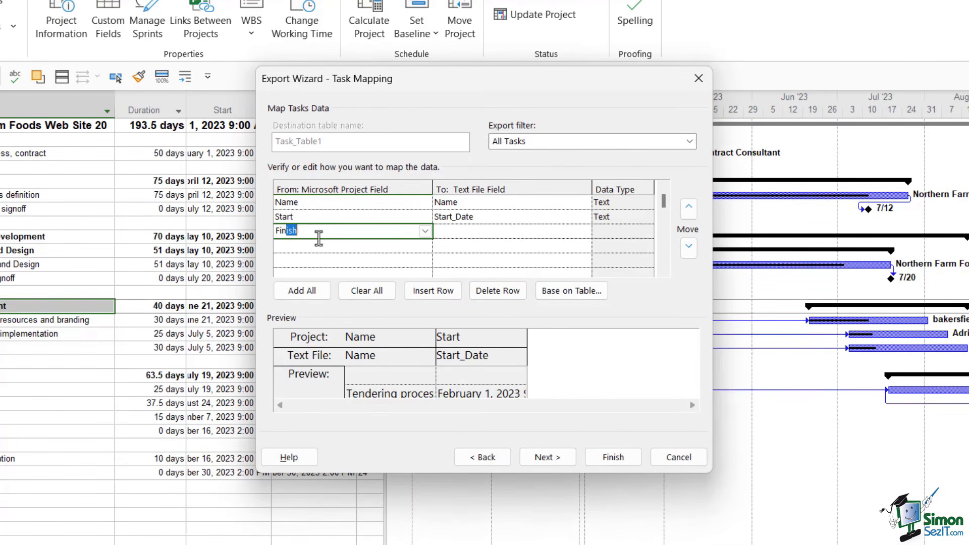
key("Return")
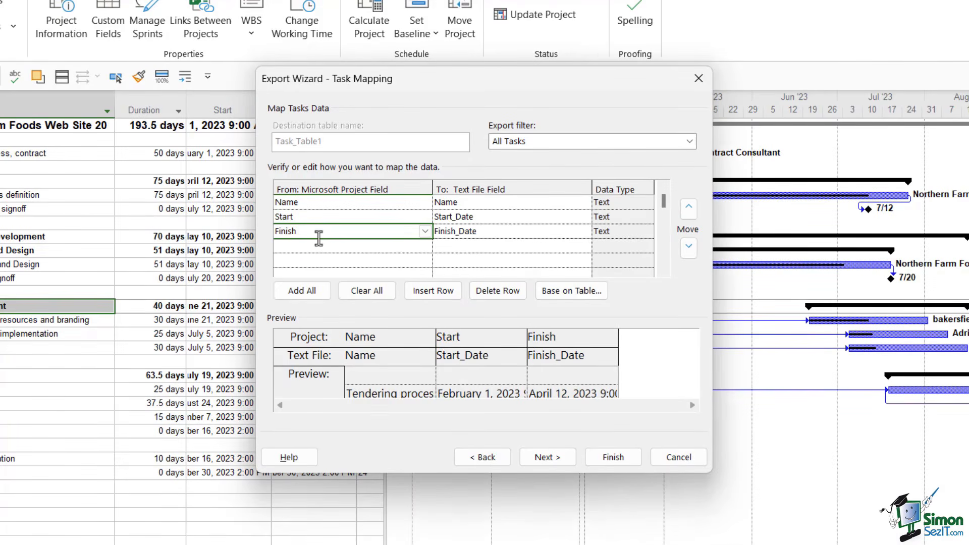
Step: Finish the export without saving the map, and open SimonSezIT_NFF_Web_Site_20.csv from the Section 13 folder in Excel
left_click(548, 457)
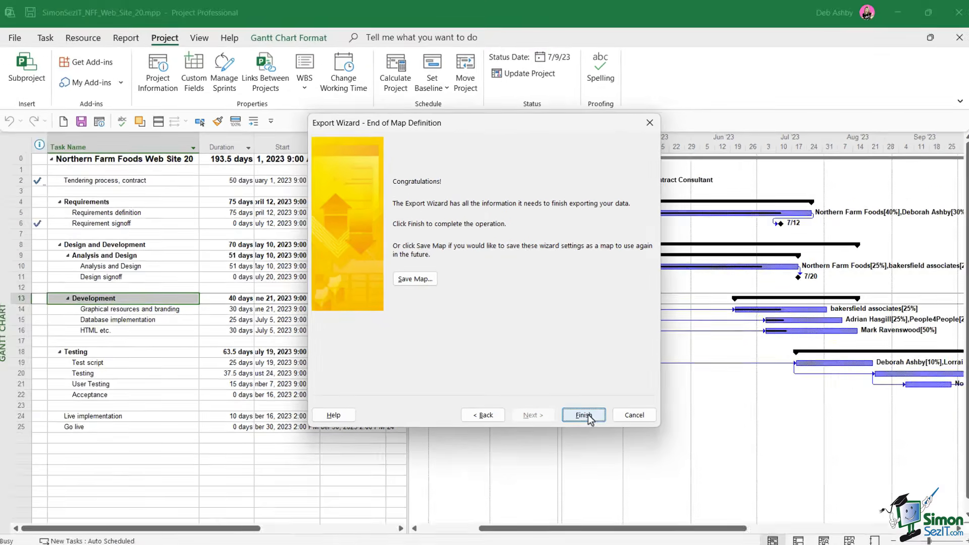
left_click(621, 457)
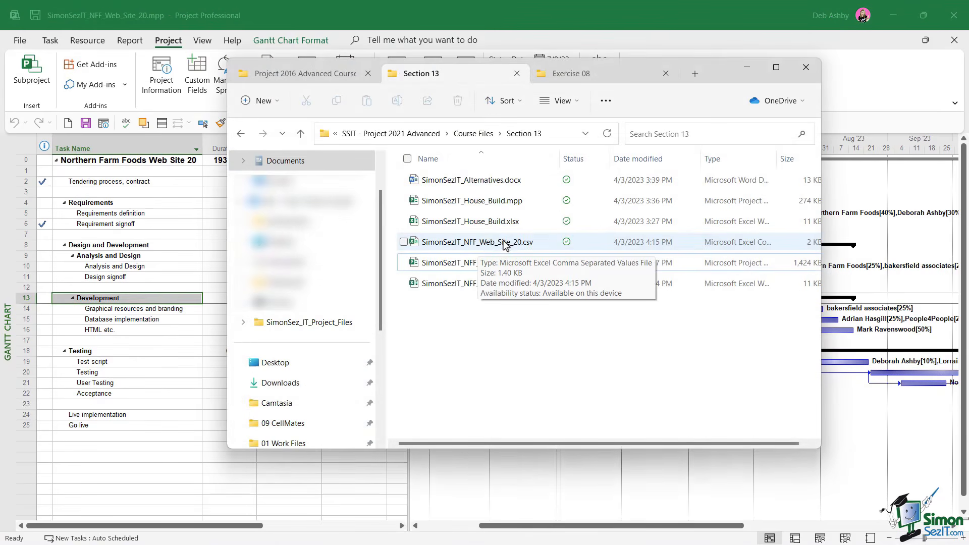
left_click(505, 245)
double_click(505, 243)
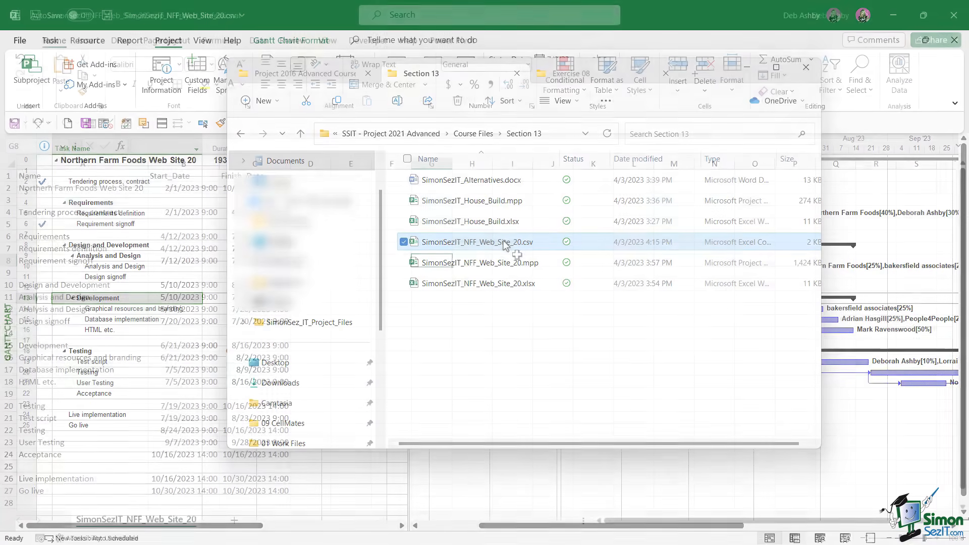